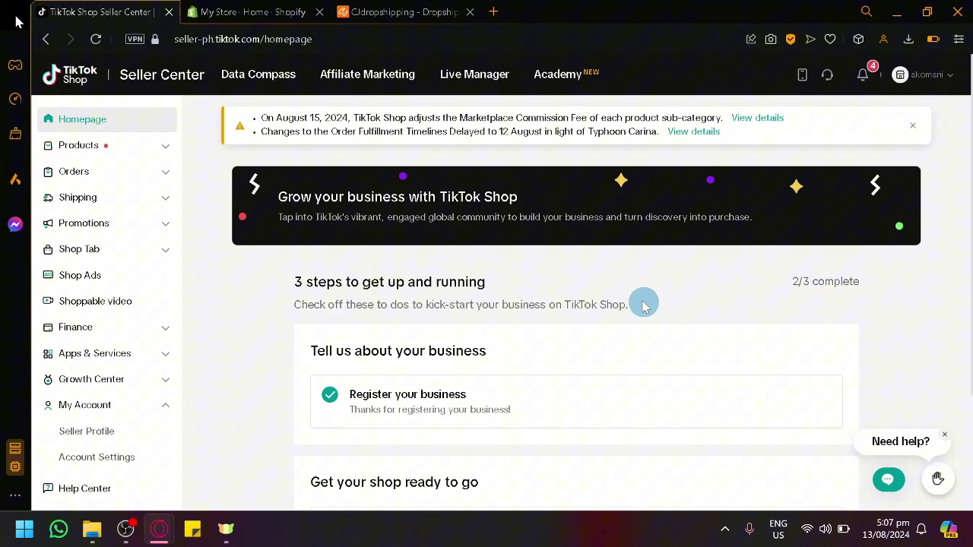
Expand the Products section in the Seller Center sidebar to reach Manage Products
scroll(606, 289, down, 2)
scroll(592, 291, up, 2)
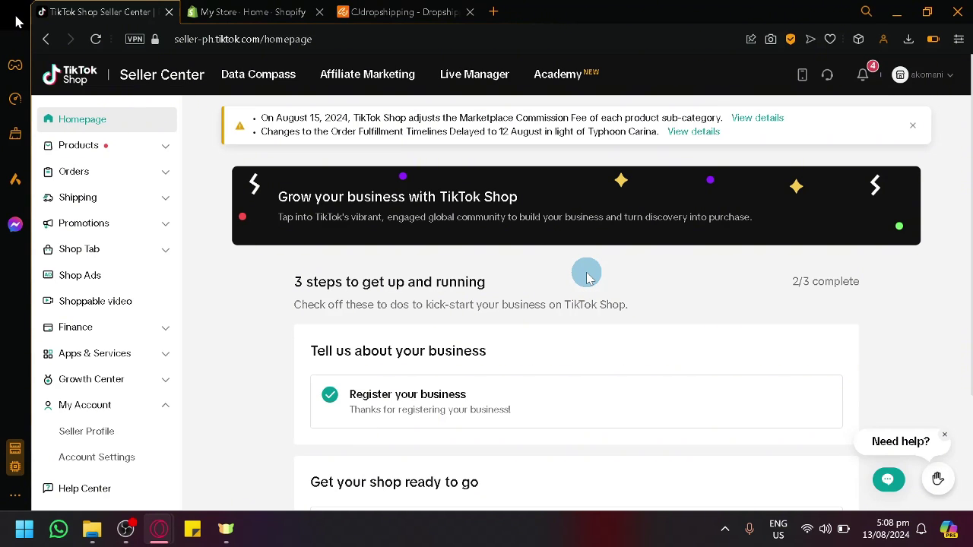
click(142, 155)
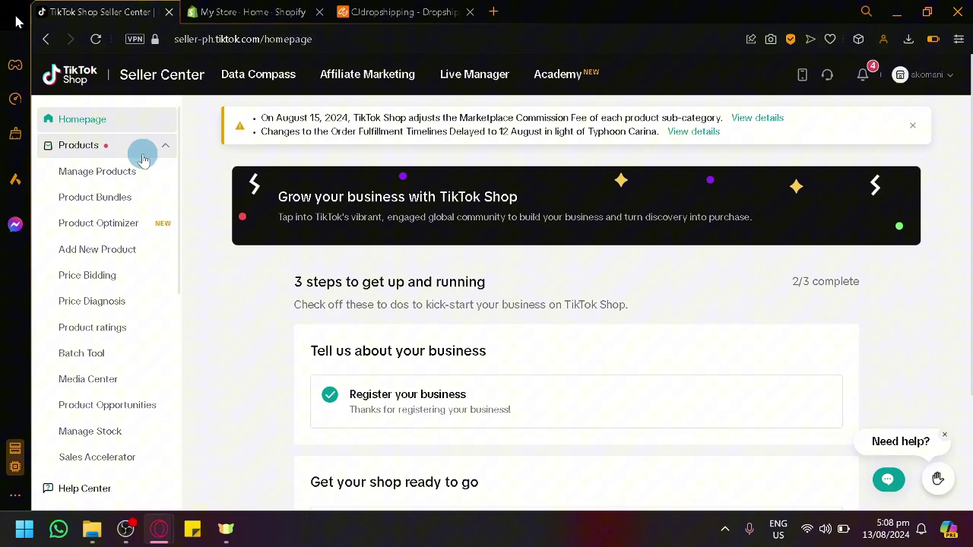
Open Manage Products, confirm it lists 0 products, and return to the seller homepage
click(124, 169)
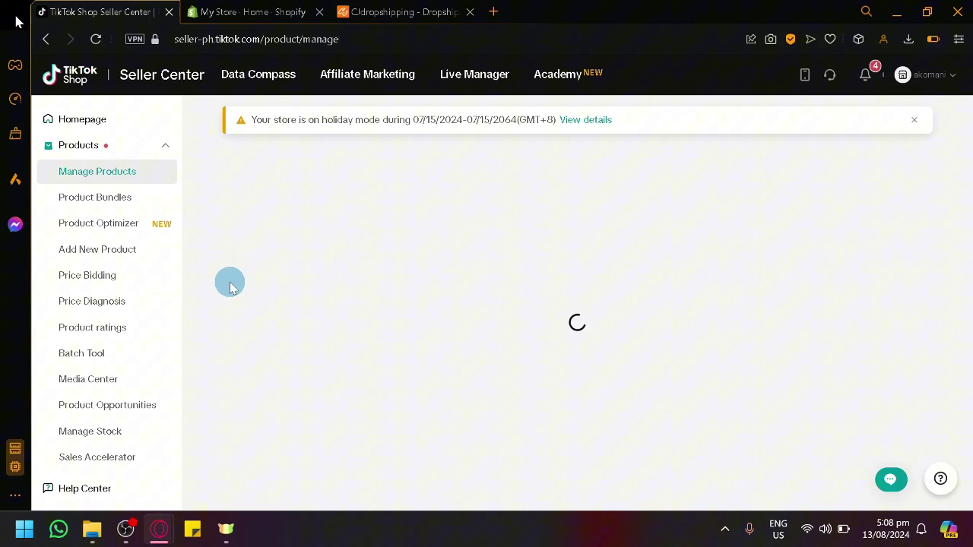
scroll(232, 287, down, 1)
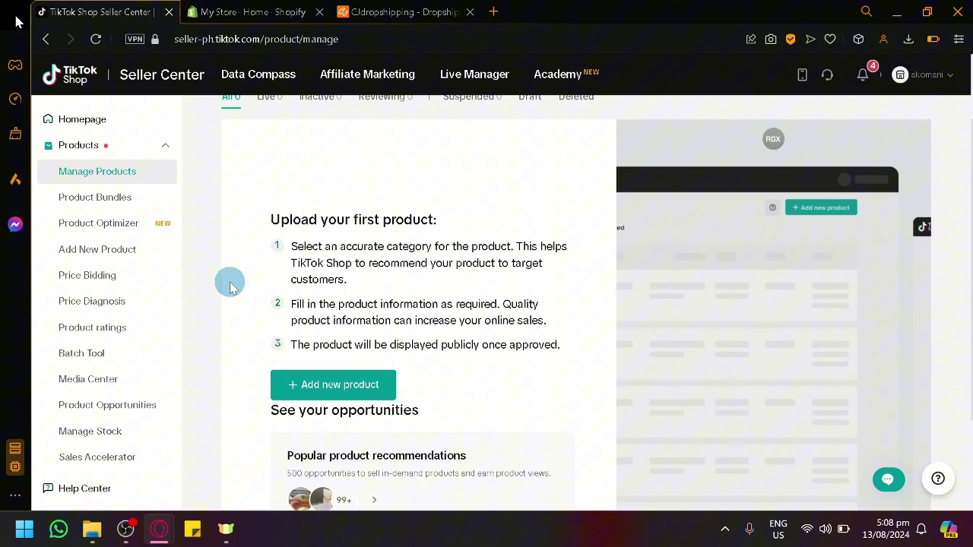
scroll(231, 288, up, 1)
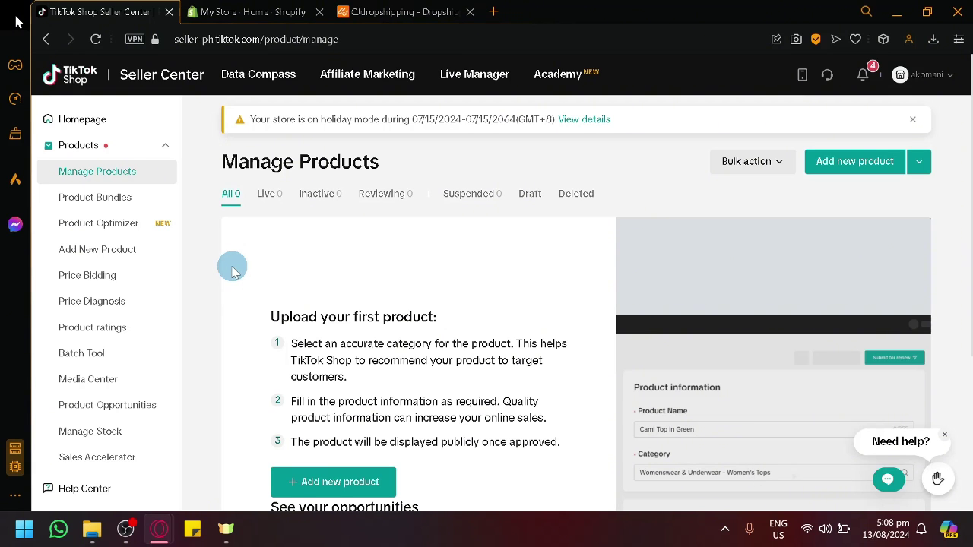
scroll(228, 289, down, 3)
scroll(267, 298, up, 3)
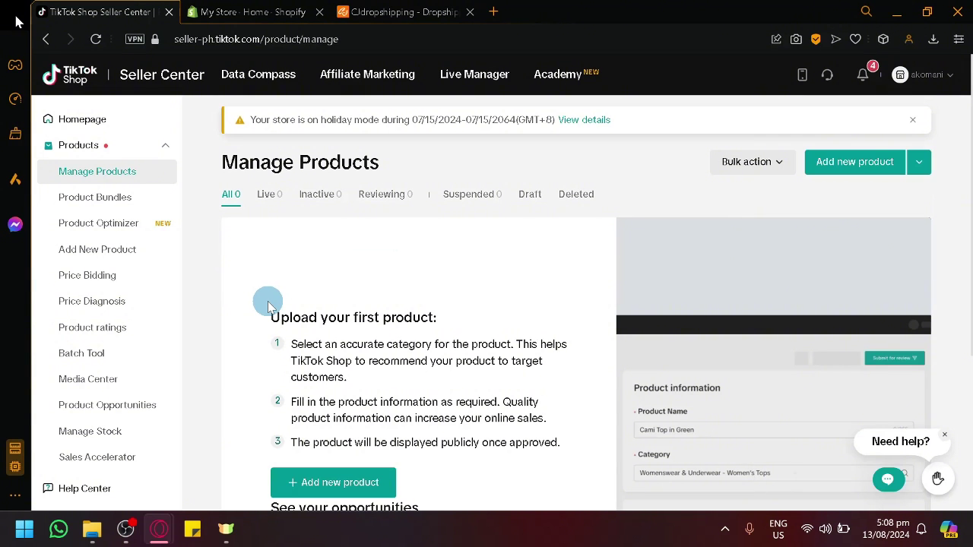
click(103, 117)
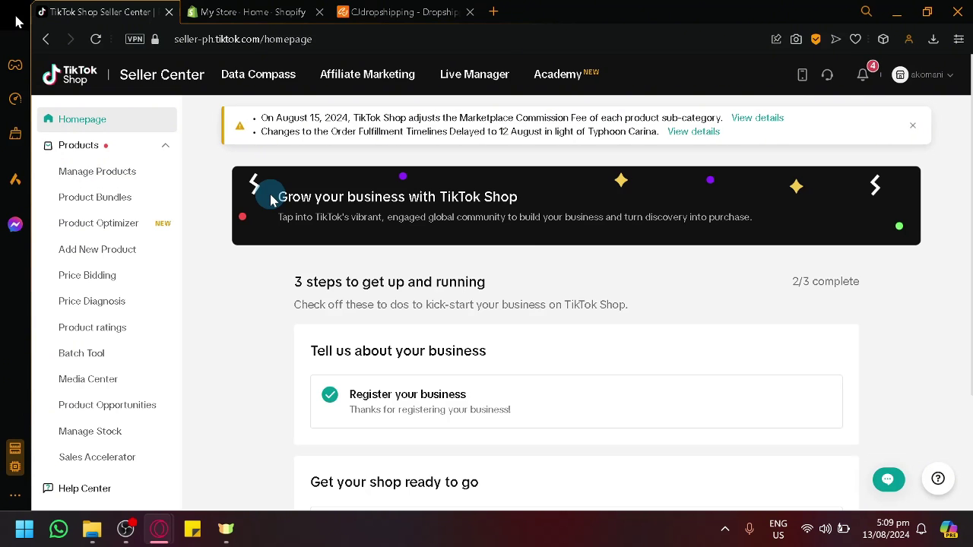
Collapse the Products options and move the CJdropshipping tab into second position beside Seller Center
click(124, 147)
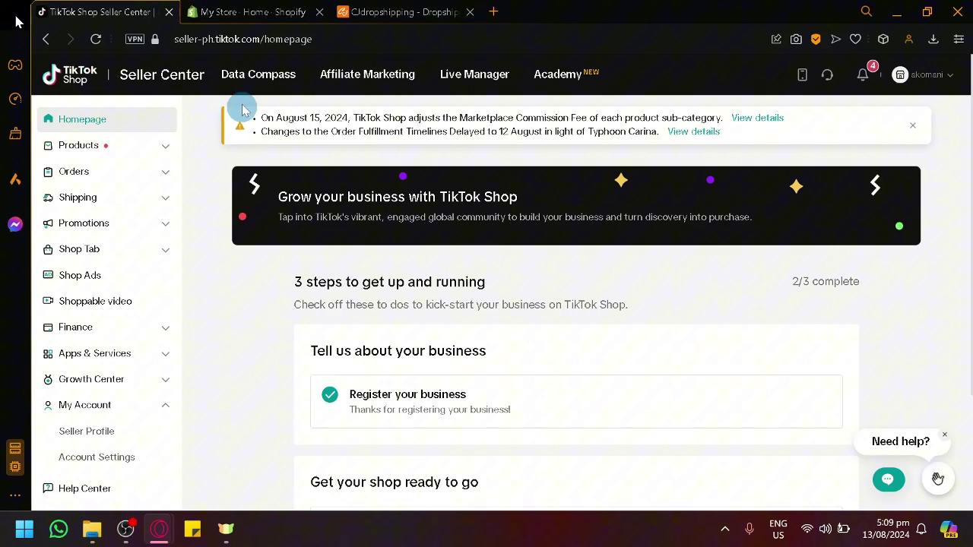
drag(406, 6, 251, 12)
scroll(414, 311, up, 10)
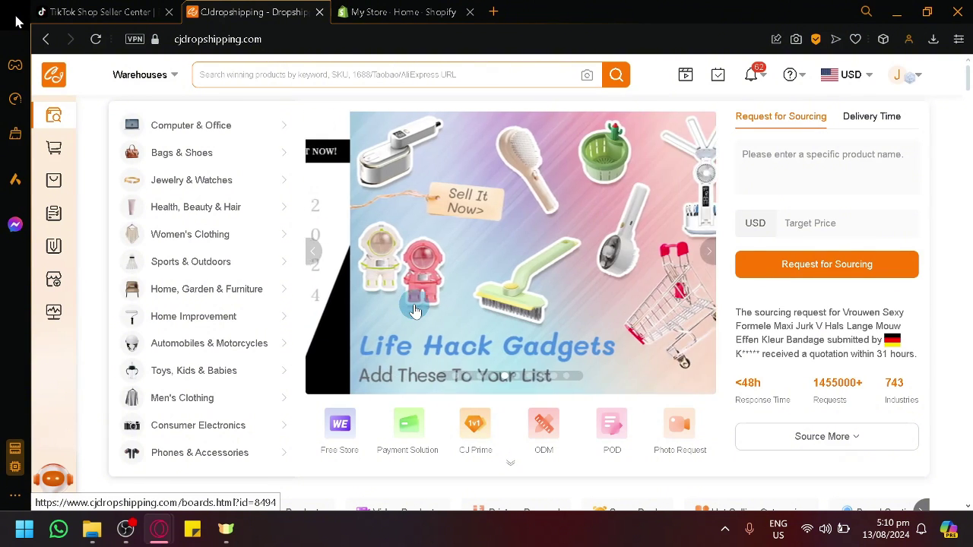
Browse CJdropshipping's home page and Trending Products, then return to the Seller Center homepage
scroll(414, 312, down, 4)
scroll(414, 317, up, 3)
scroll(408, 375, up, 2)
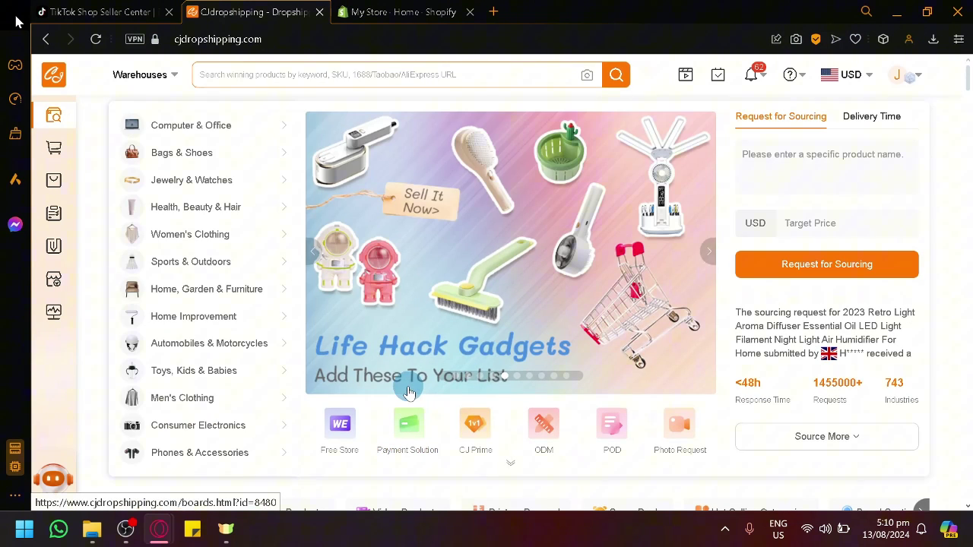
scroll(428, 390, down, 8)
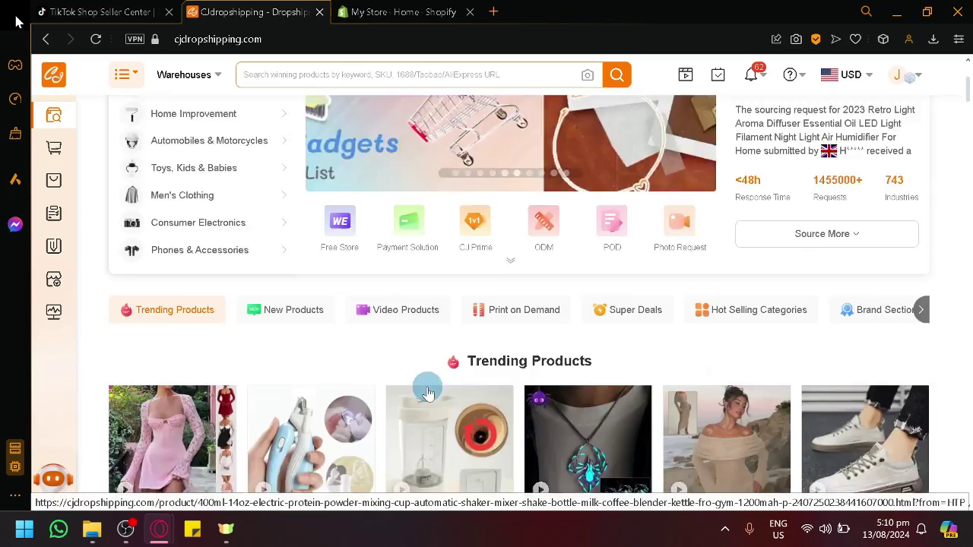
scroll(428, 390, down, 4)
scroll(428, 390, up, 4)
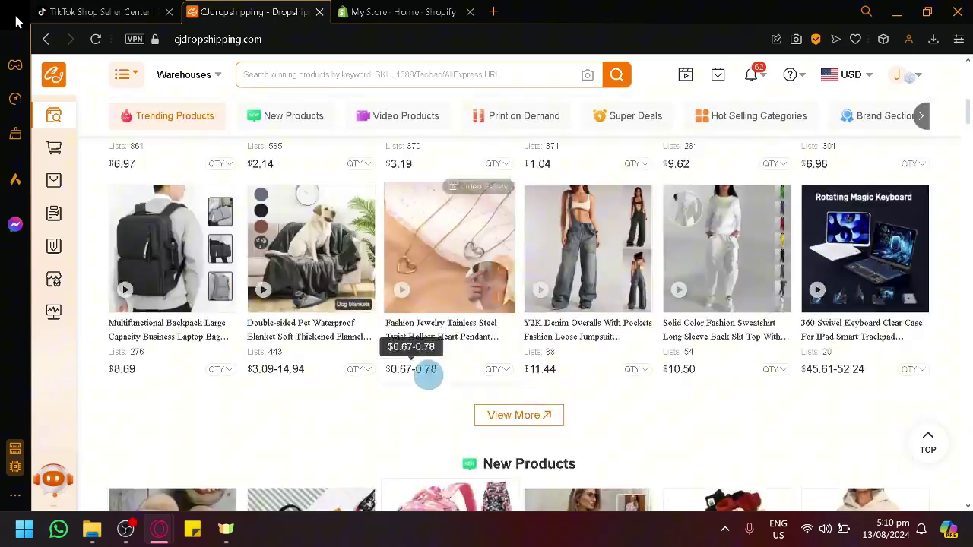
scroll(428, 386, down, 5)
scroll(426, 384, up, 10)
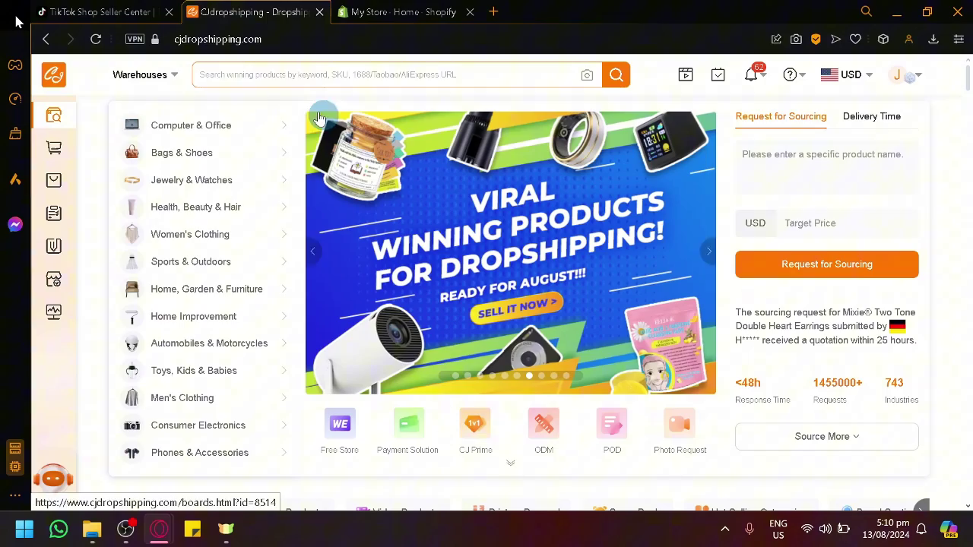
scroll(325, 173, down, 10)
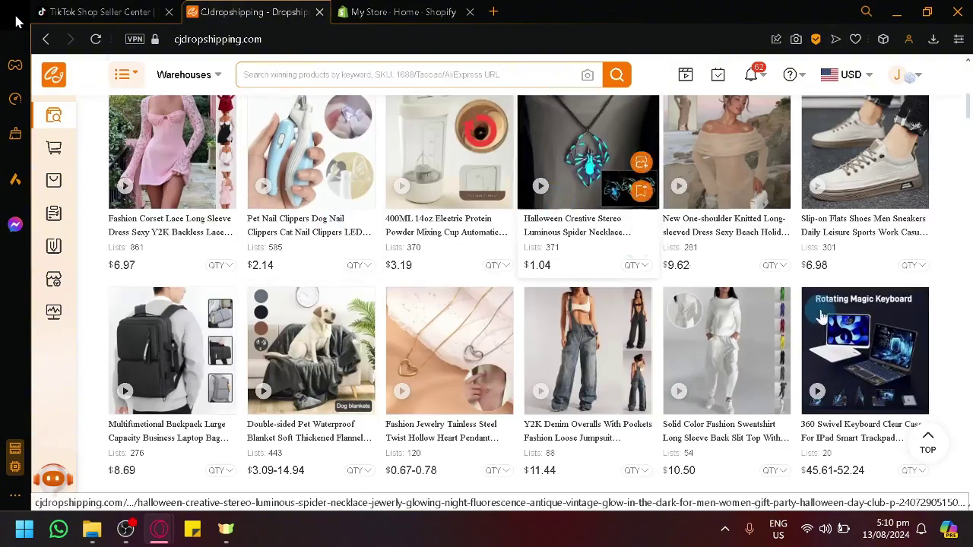
scroll(866, 327, down, 5)
scroll(522, 370, down, 5)
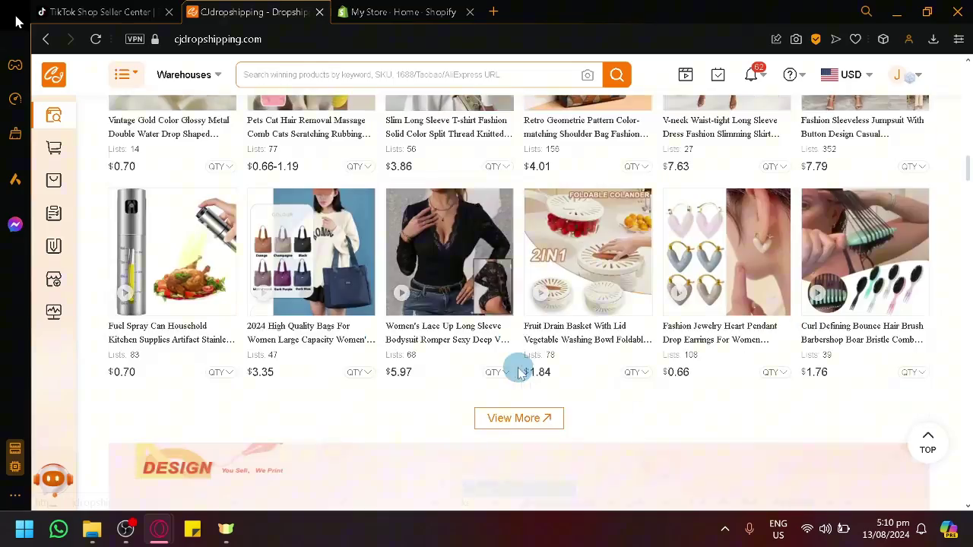
scroll(441, 182, down, 5)
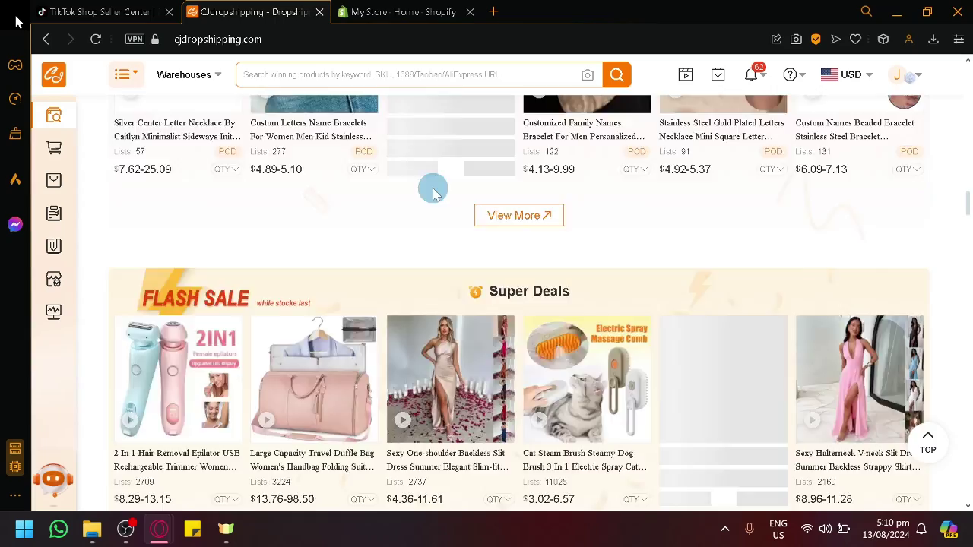
scroll(437, 186, up, 10)
scroll(319, 209, up, 10)
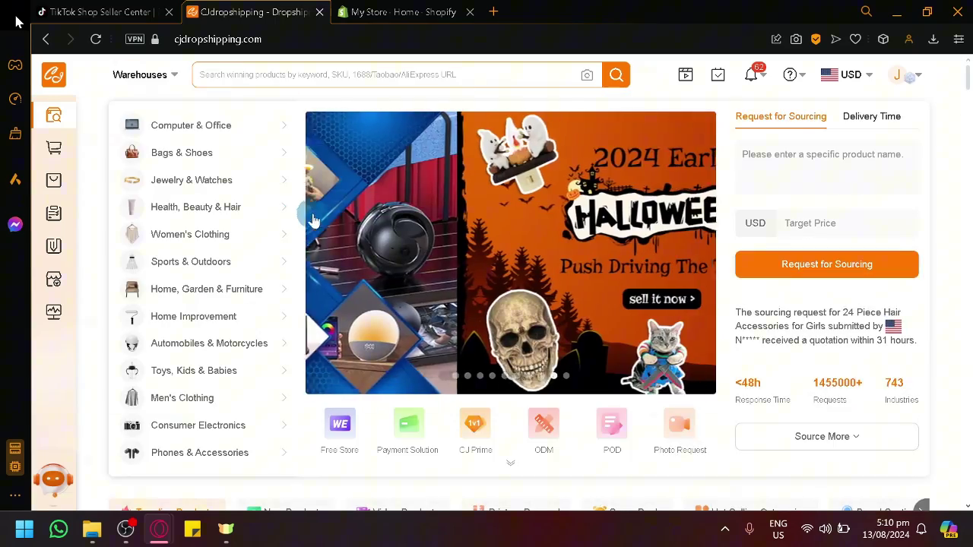
scroll(582, 376, down, 2)
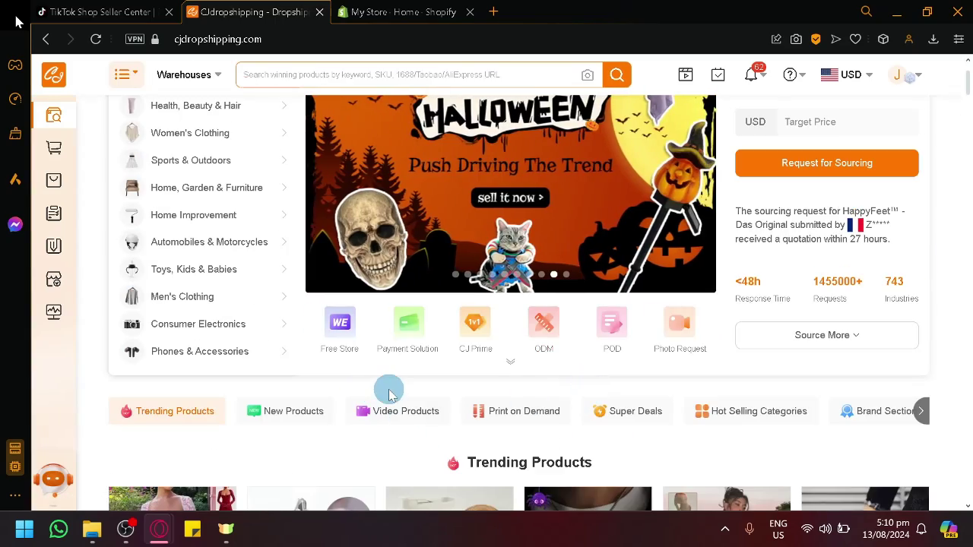
scroll(365, 393, down, 5)
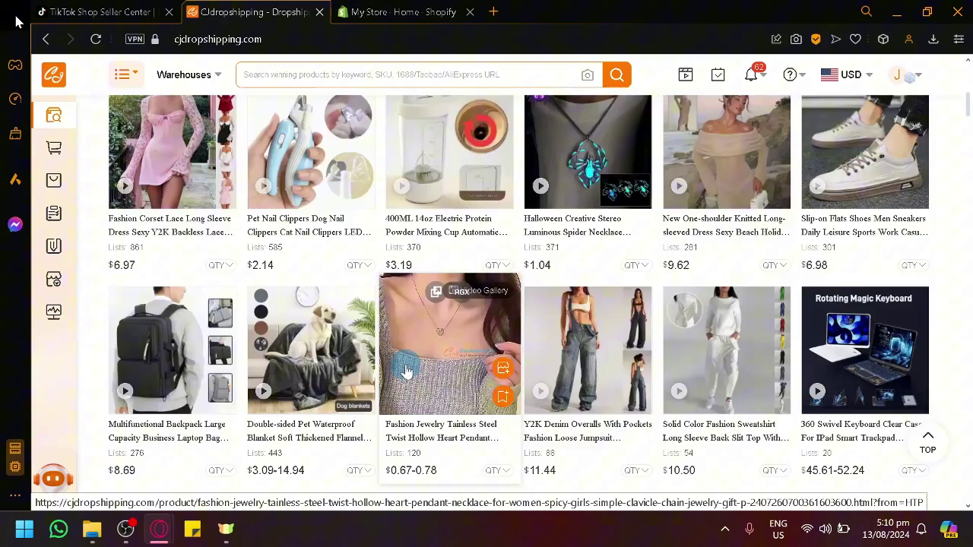
scroll(376, 376, up, 5)
scroll(438, 315, down, 4)
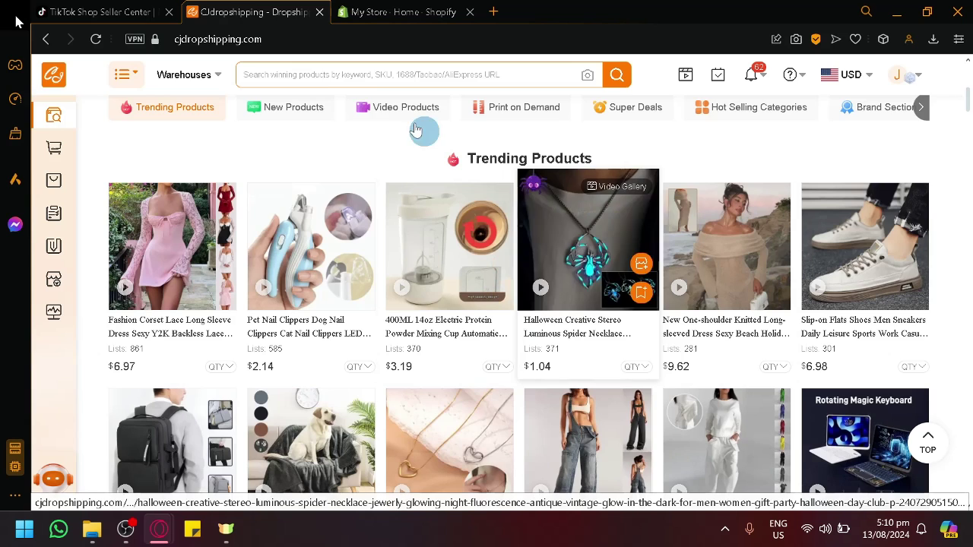
click(118, 9)
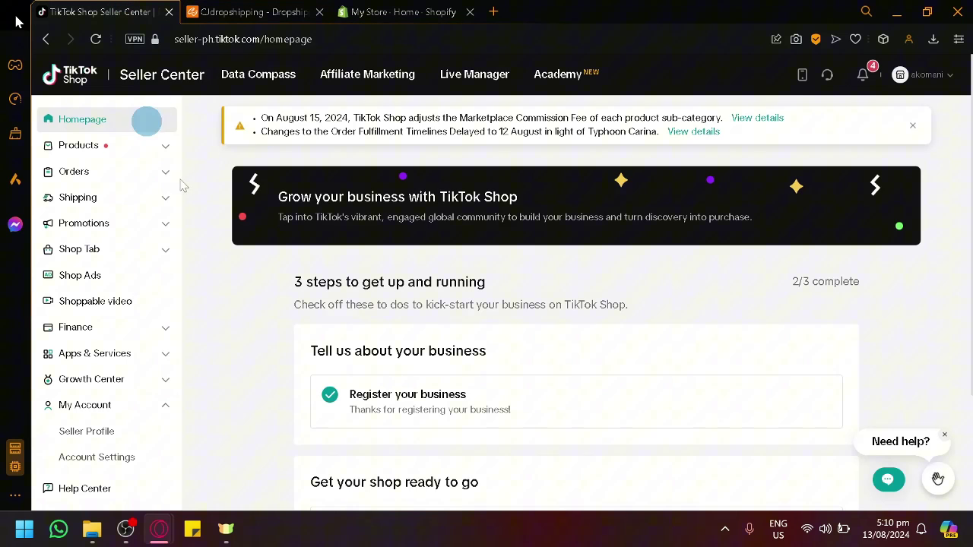
Switch to the CJdropshipping tab and scroll its Trending Products grid
click(214, 7)
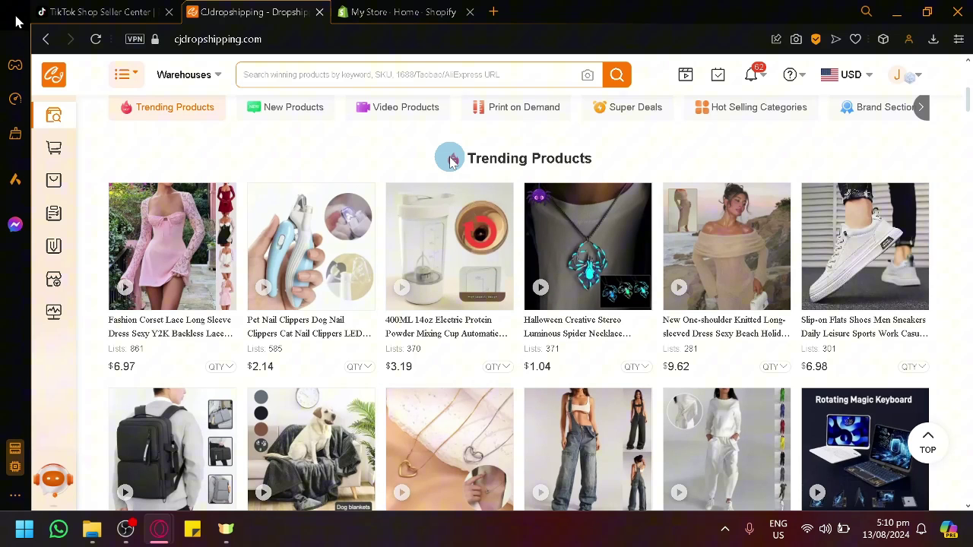
scroll(453, 160, down, 1)
click(99, 11)
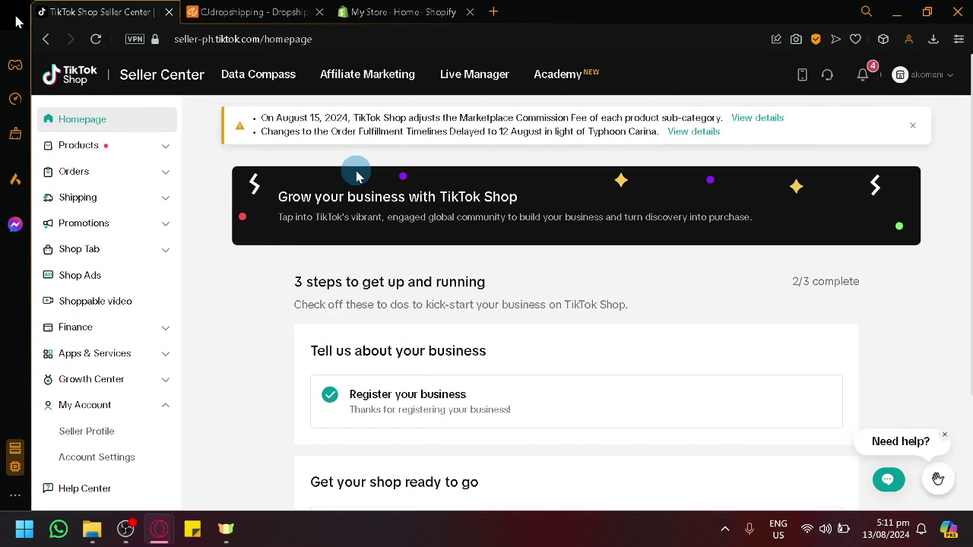
click(251, 11)
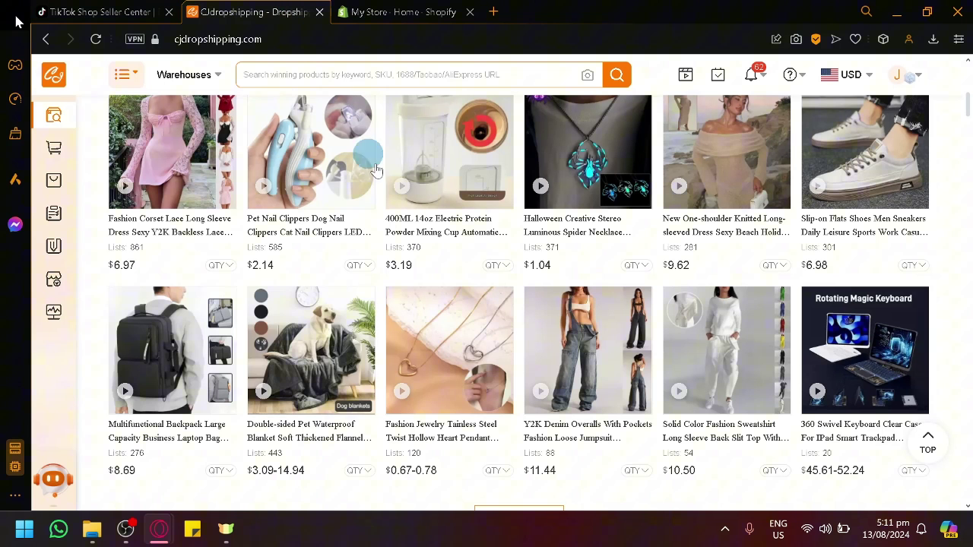
scroll(469, 318, down, 1)
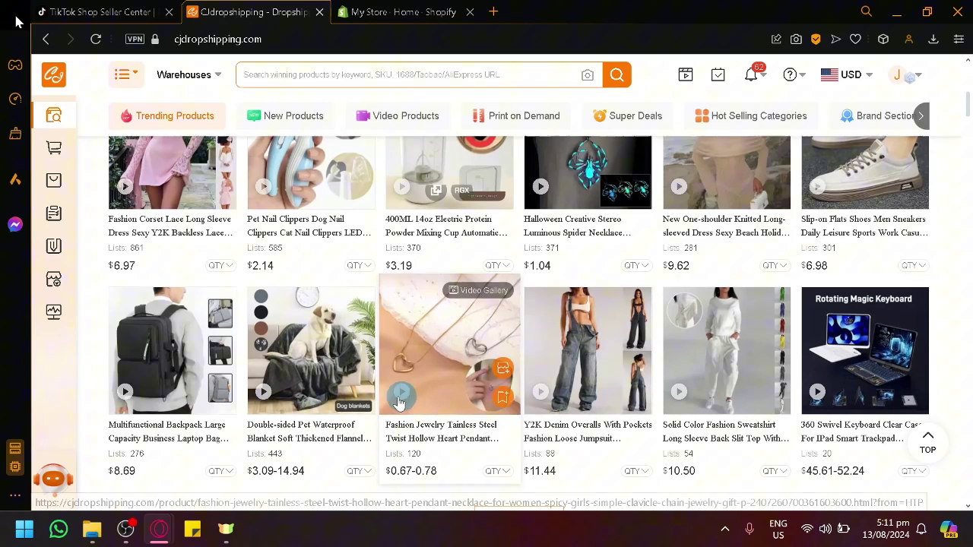
scroll(400, 401, up, 7)
scroll(384, 288, up, 3)
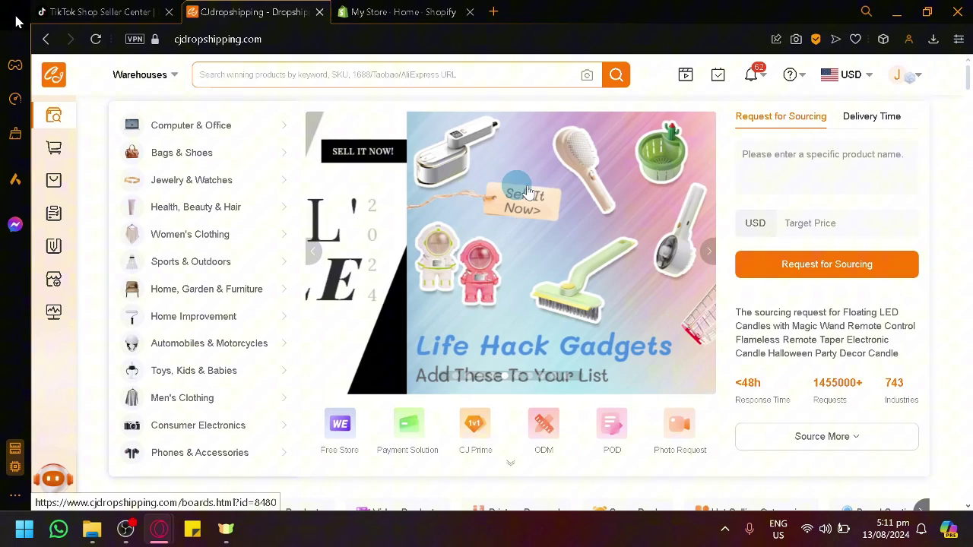
mouse_move(277, 210)
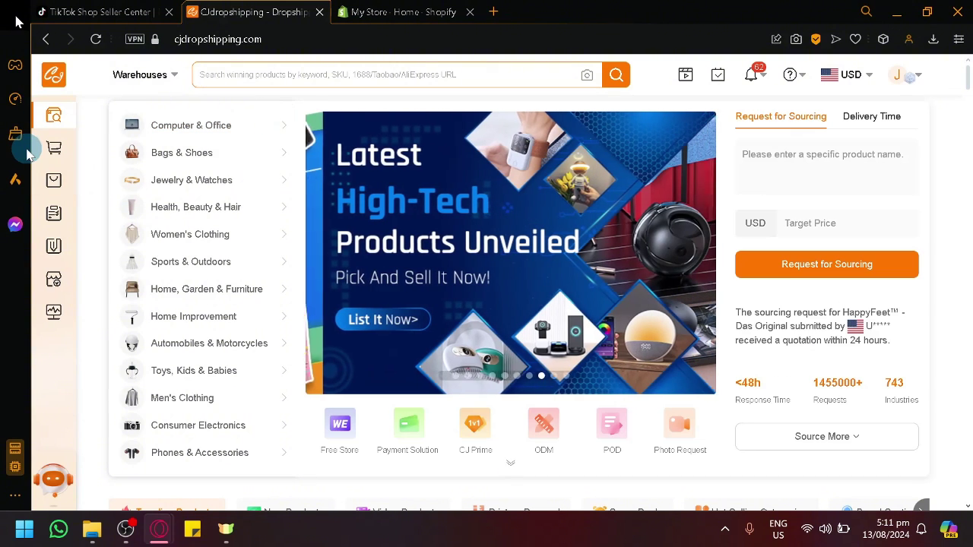
Bring up CJ's Sourcing services menu with Custom Packaging, Customization and Print on Demand
ctrl+scroll(42, 159, up, 6)
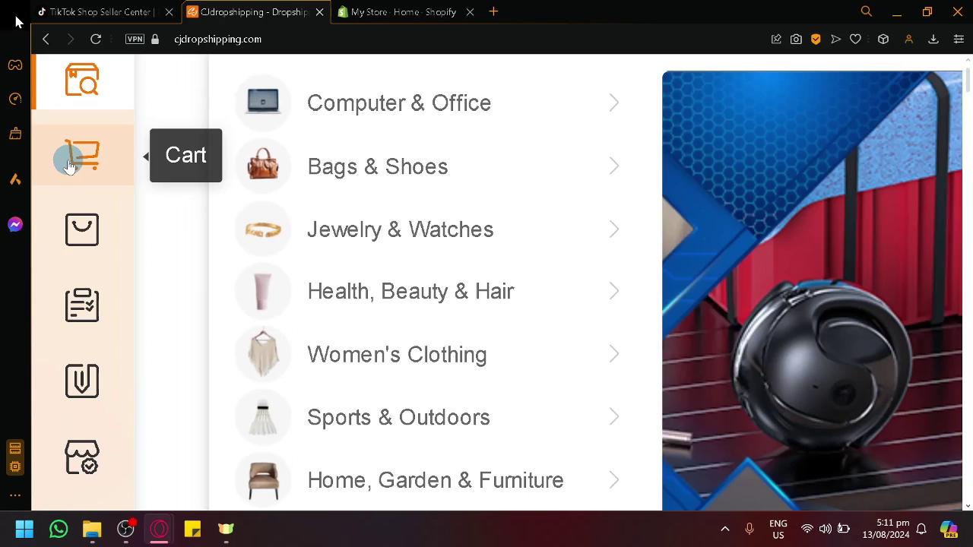
scroll(63, 238, down, 1)
mouse_move(63, 238)
scroll(65, 228, down, 1)
scroll(78, 214, down, 1)
mouse_move(76, 210)
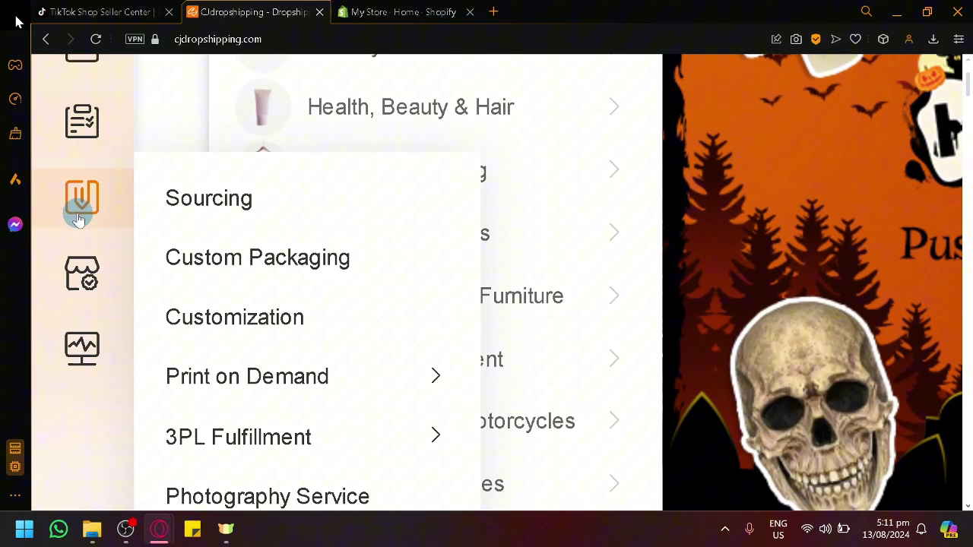
scroll(152, 193, down, 1)
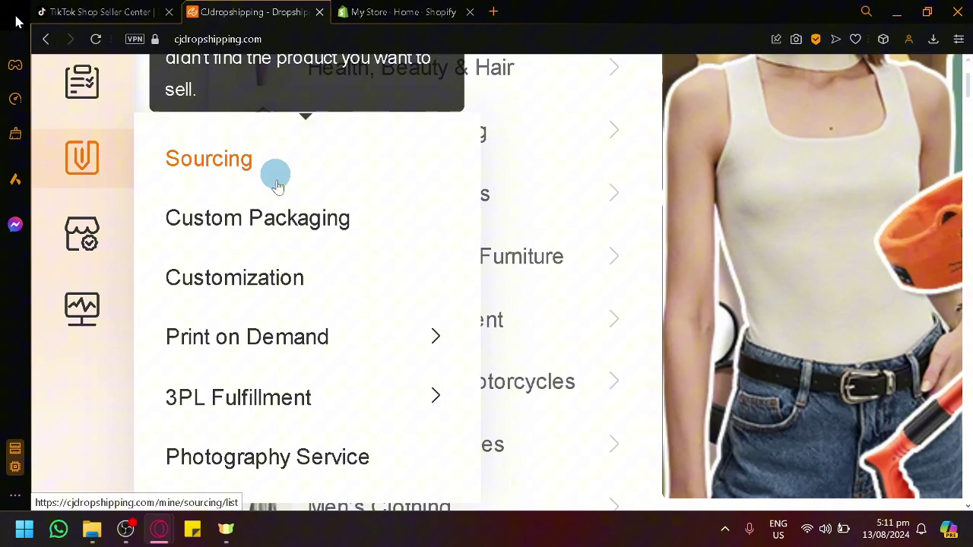
mouse_move(328, 328)
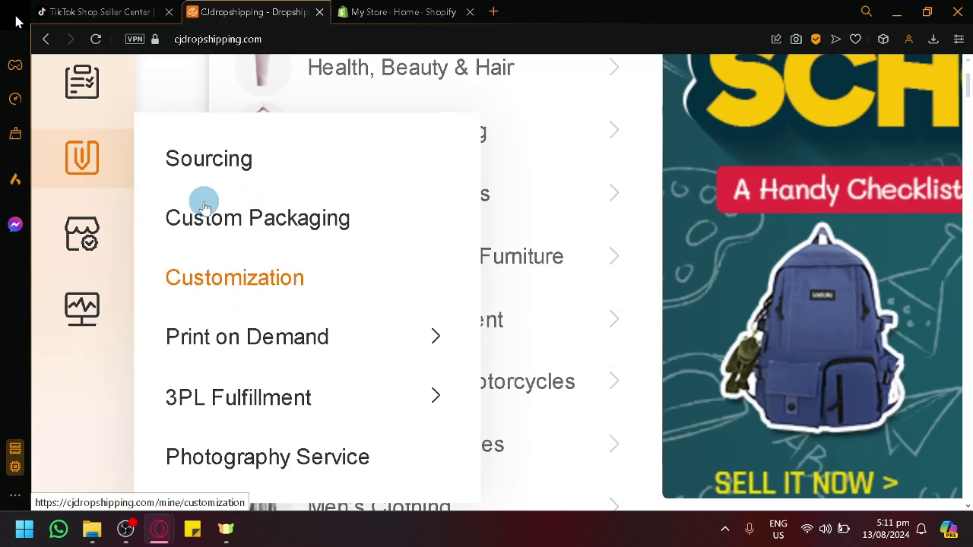
Show CJ's store-authorization panel listing Shopify, TikTok Shop US, TikTok Shop, Lazada and Shopee
mouse_move(132, 245)
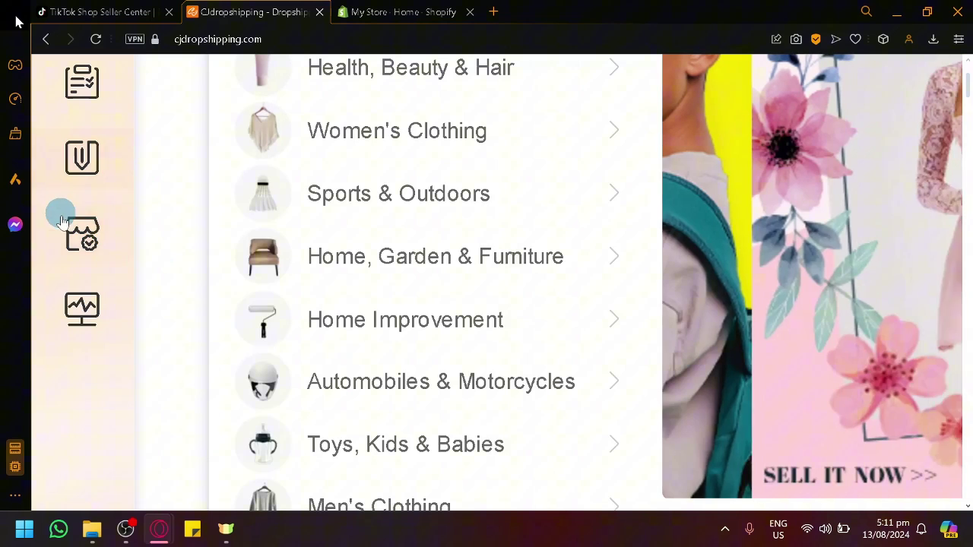
scroll(72, 244, down, 1)
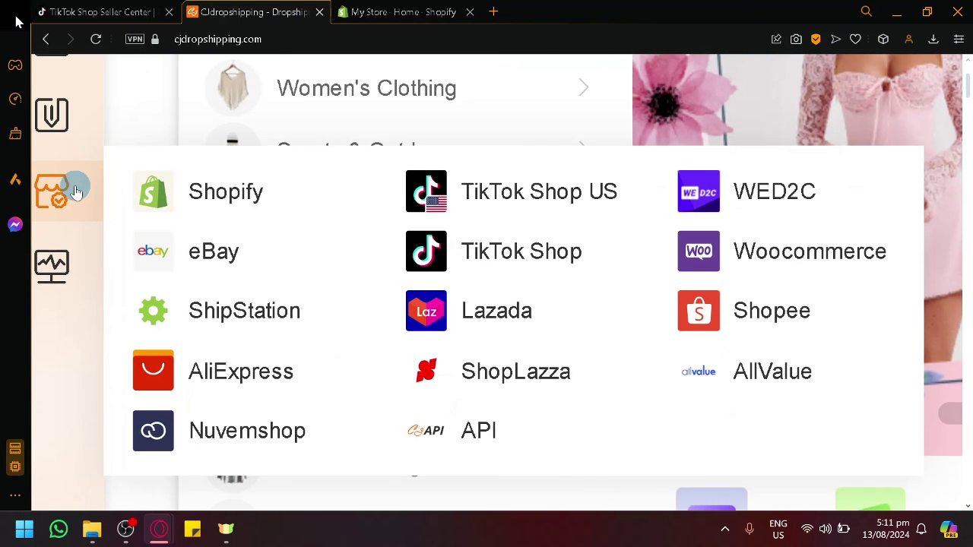
mouse_move(98, 180)
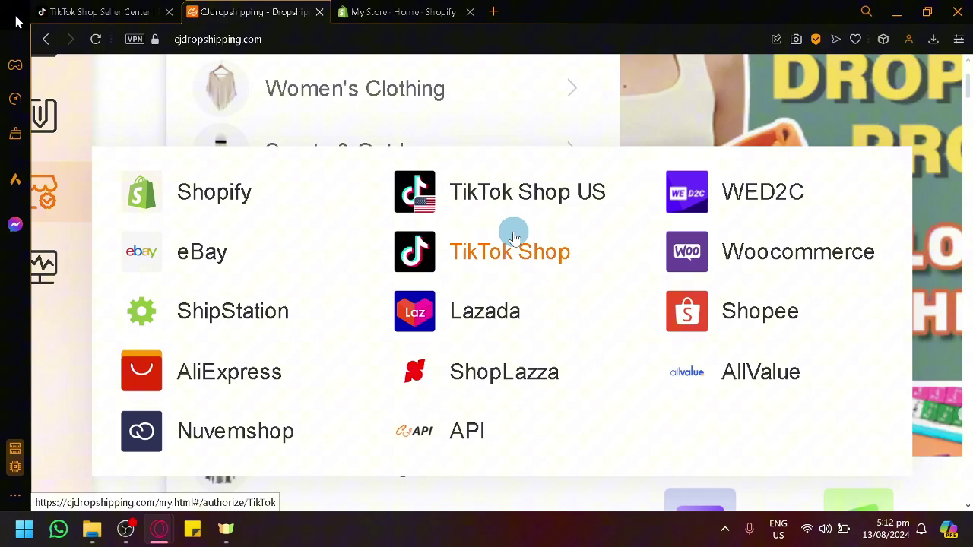
Open TikTok Shop store authorization, choose Add Store, and read the warehouse details Note
click(521, 270)
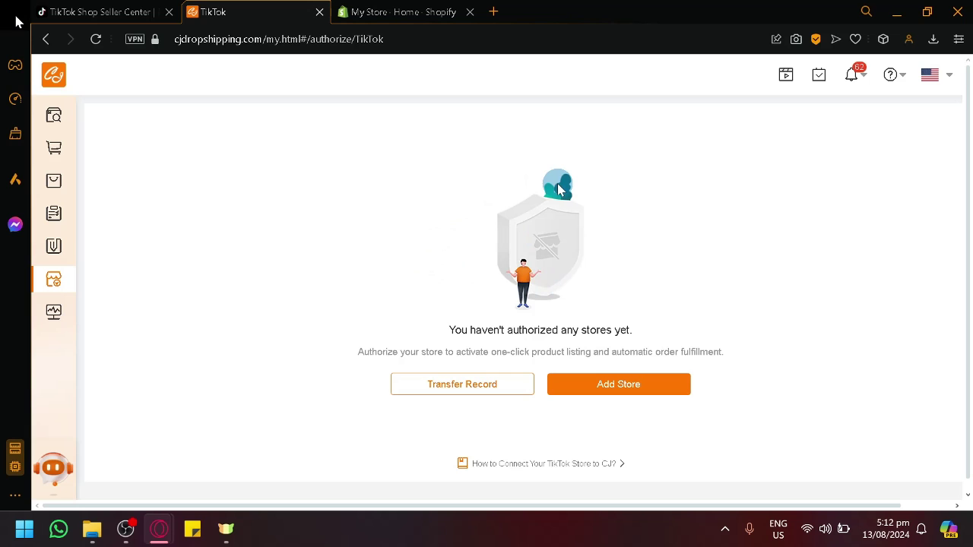
click(603, 393)
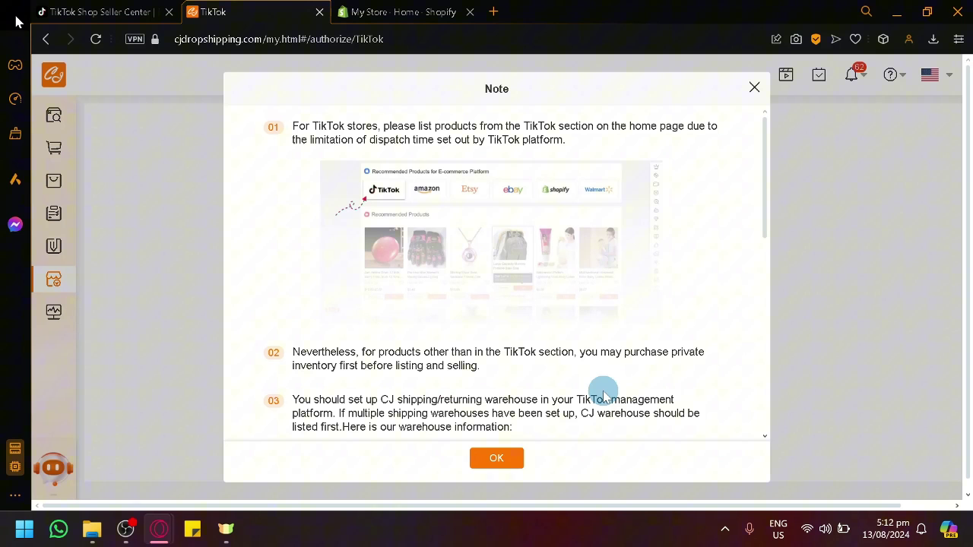
scroll(640, 294, down, 4)
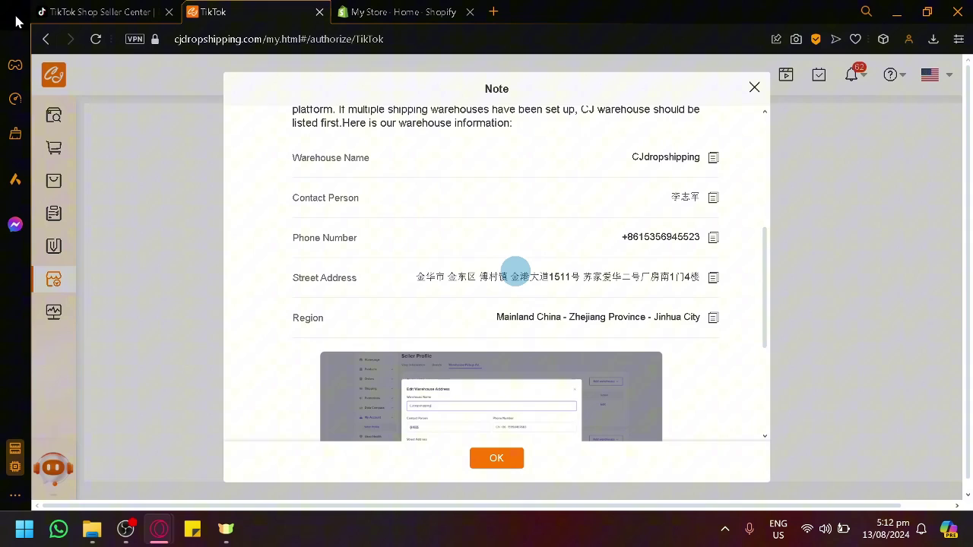
scroll(514, 272, up, 1)
scroll(486, 243, down, 1)
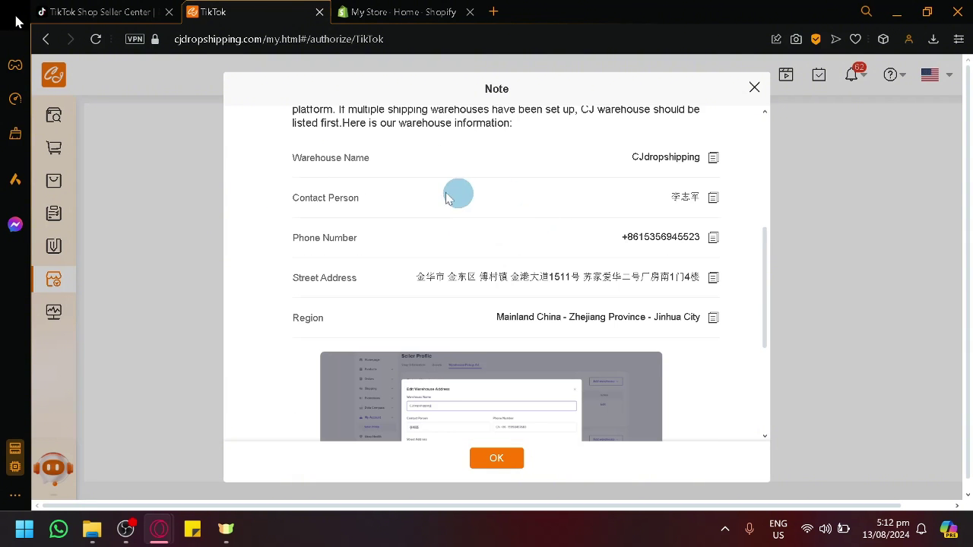
Open Seller Center's Warehouse/Pickup address settings, then return to CJ's warehouse Note
click(128, 9)
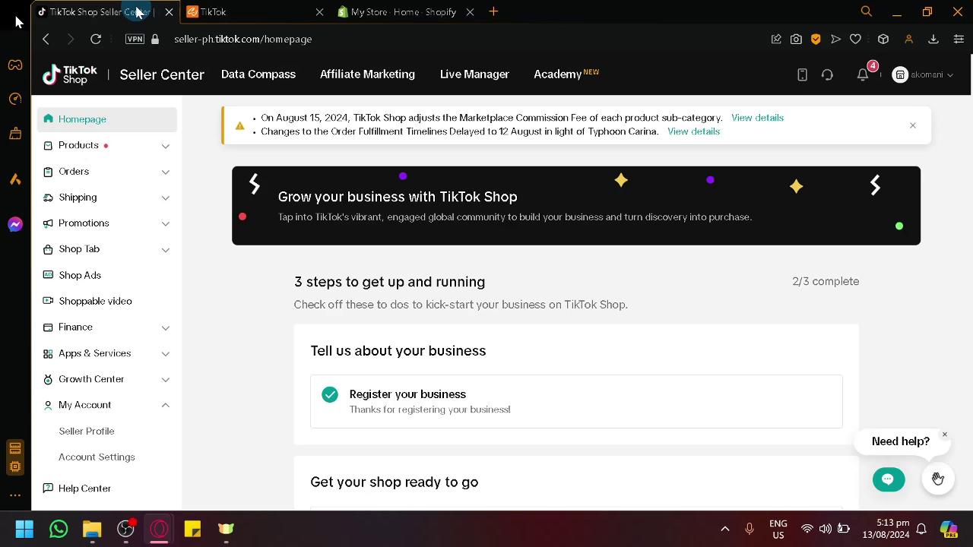
scroll(106, 380, down, 1)
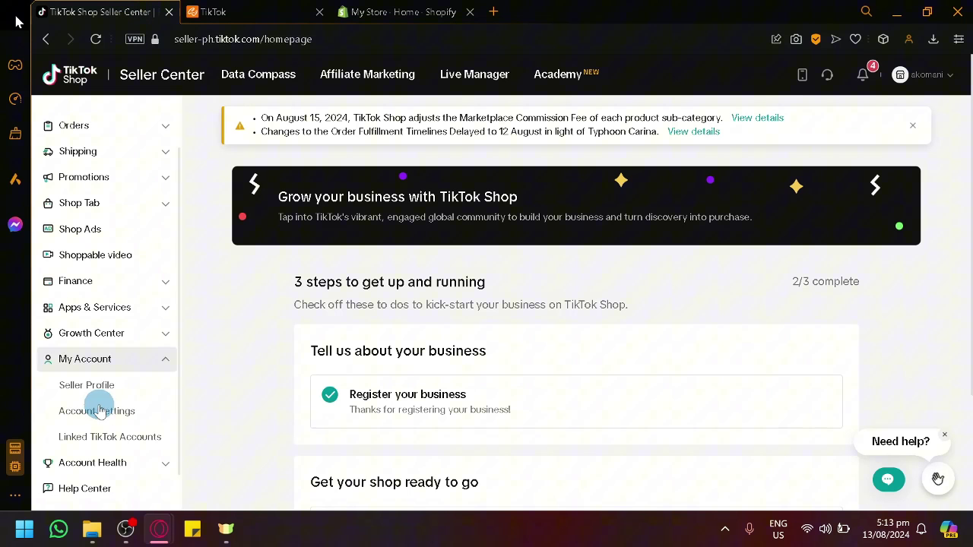
scroll(86, 384, down, 1)
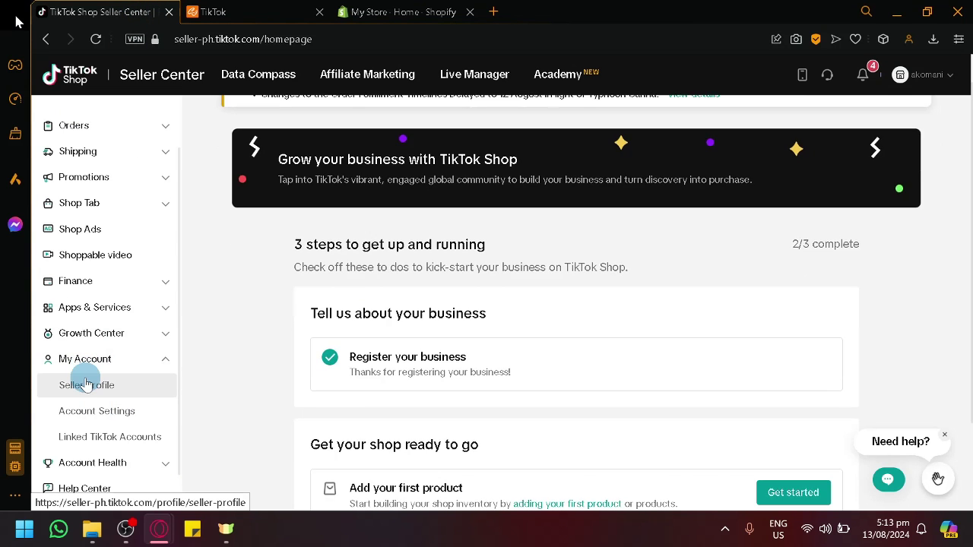
scroll(86, 384, up, 5)
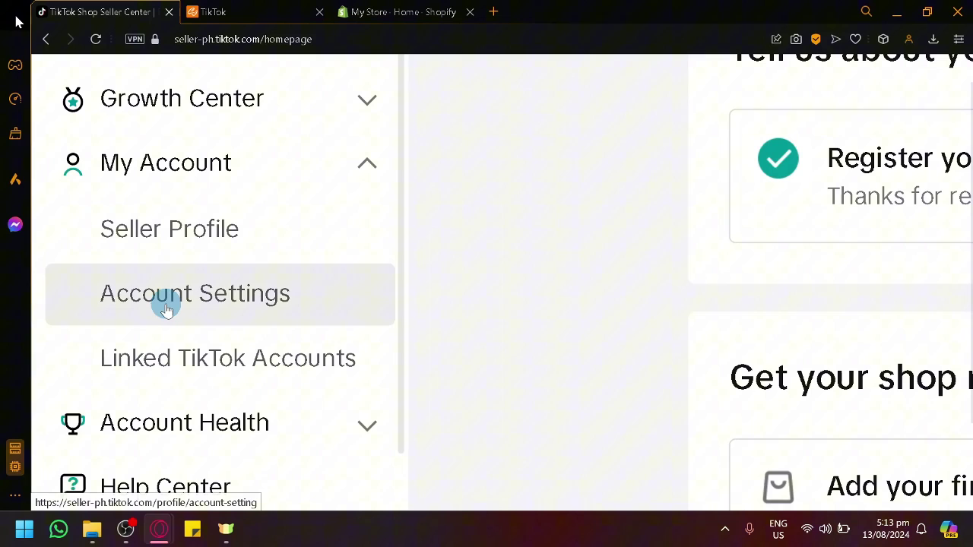
click(167, 310)
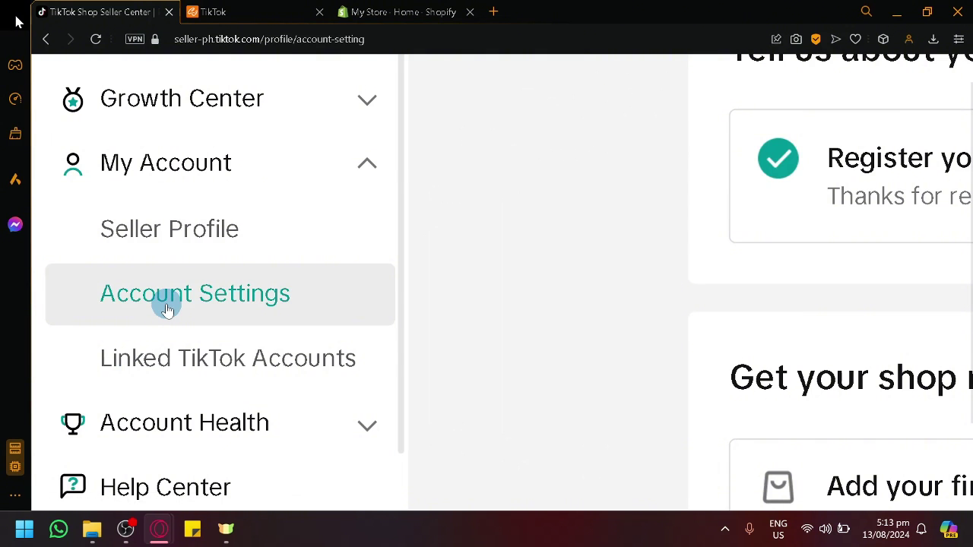
scroll(608, 380, down, 5)
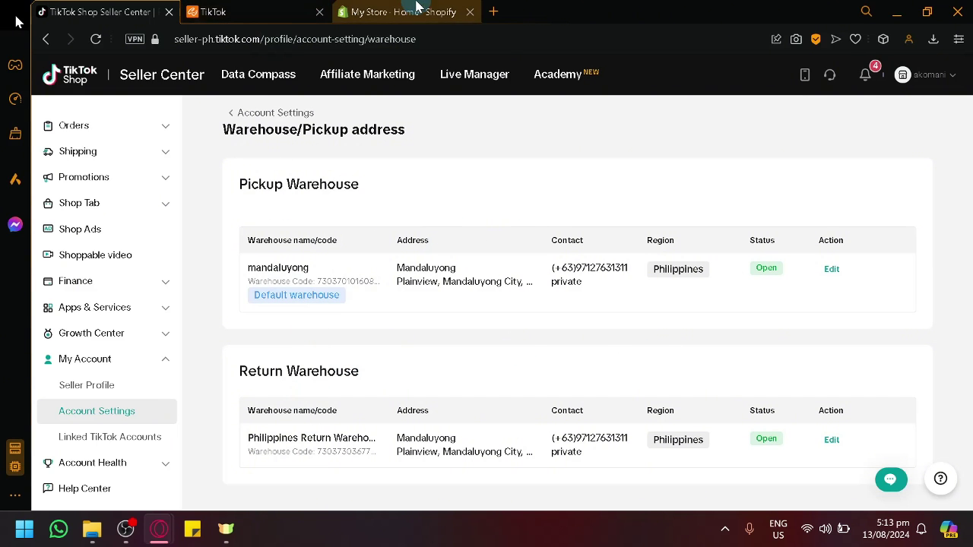
click(302, 9)
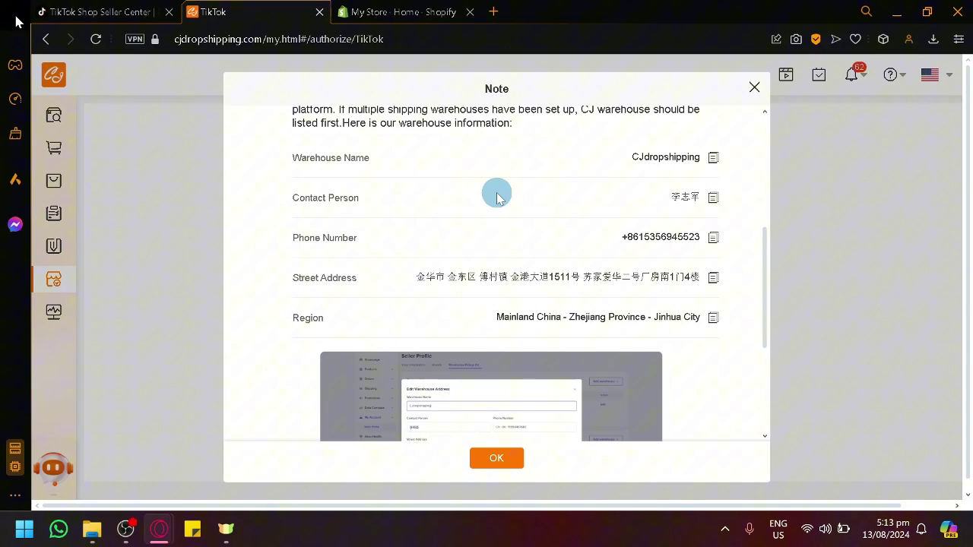
Scroll to the end of CJ's warehouse Note
scroll(496, 198, down, 3)
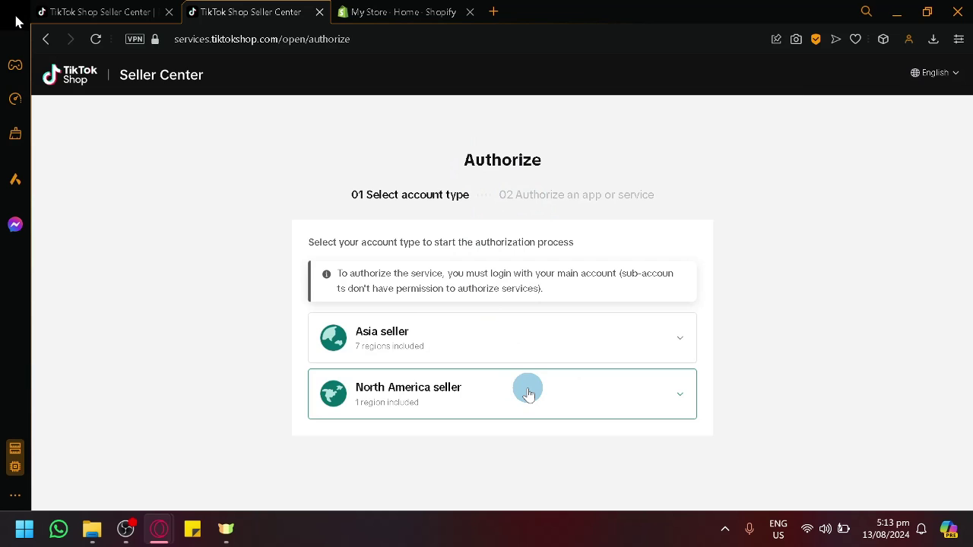
Expand the Asia seller account type to show its regions
click(539, 329)
scroll(539, 327, down, 4)
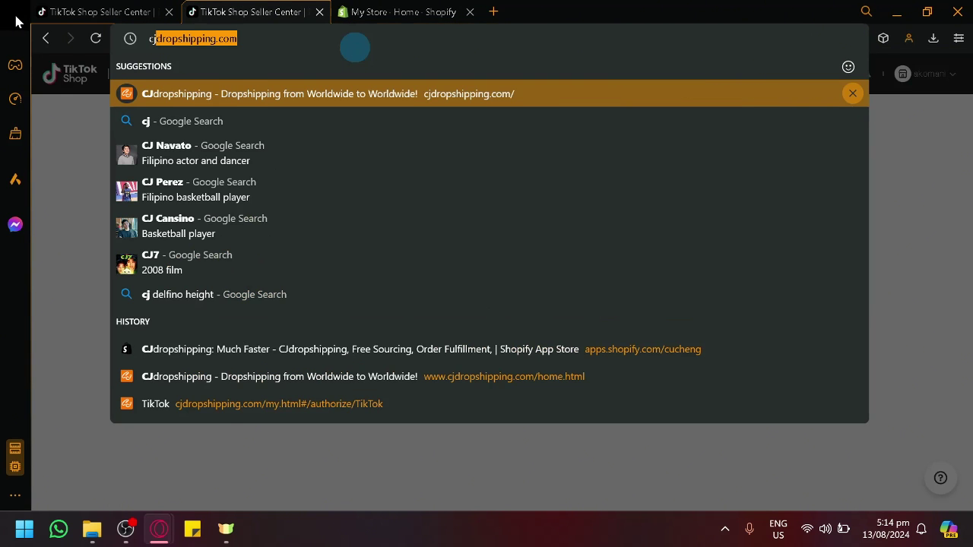
Load cjdropshipping.com and scroll the catalogue to find the Multifunctional Backpack
key(Return)
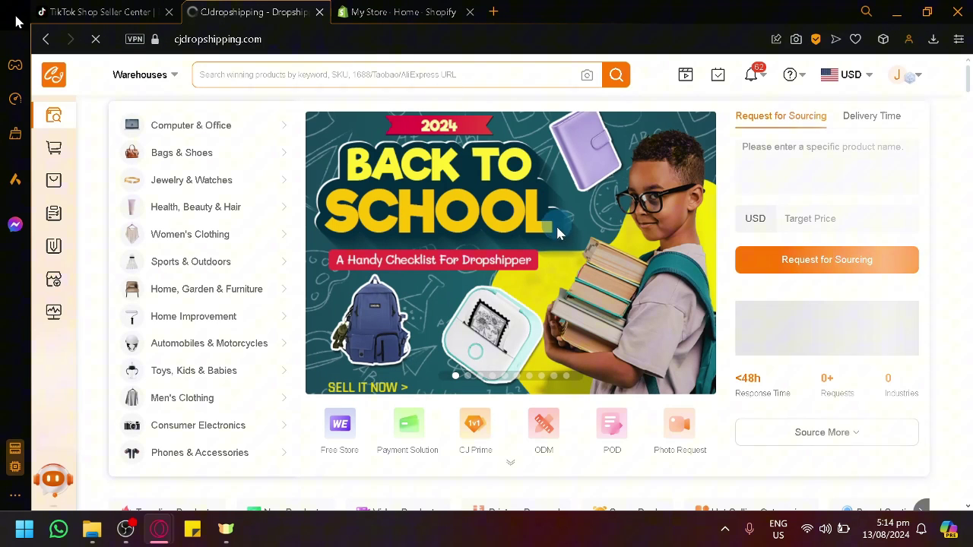
scroll(604, 312, down, 10)
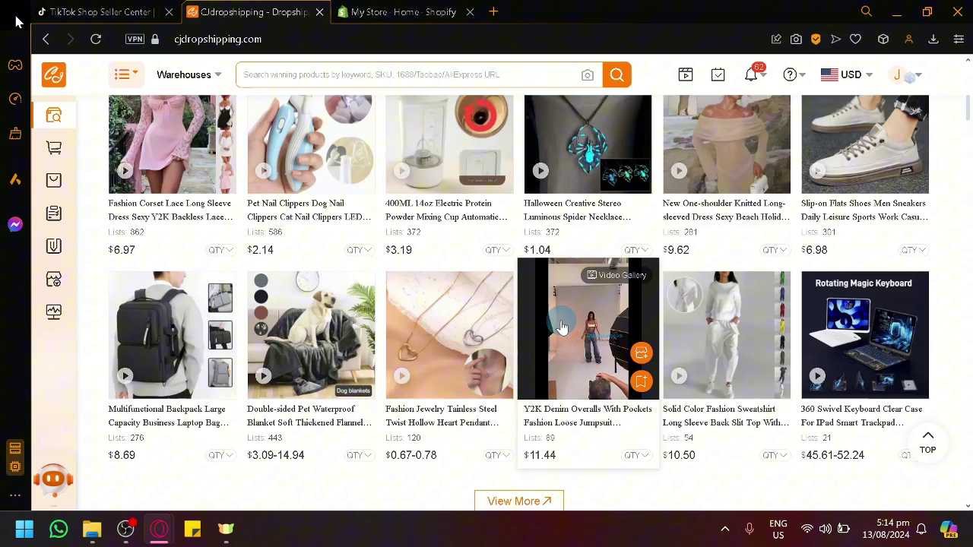
scroll(551, 330, down, 1)
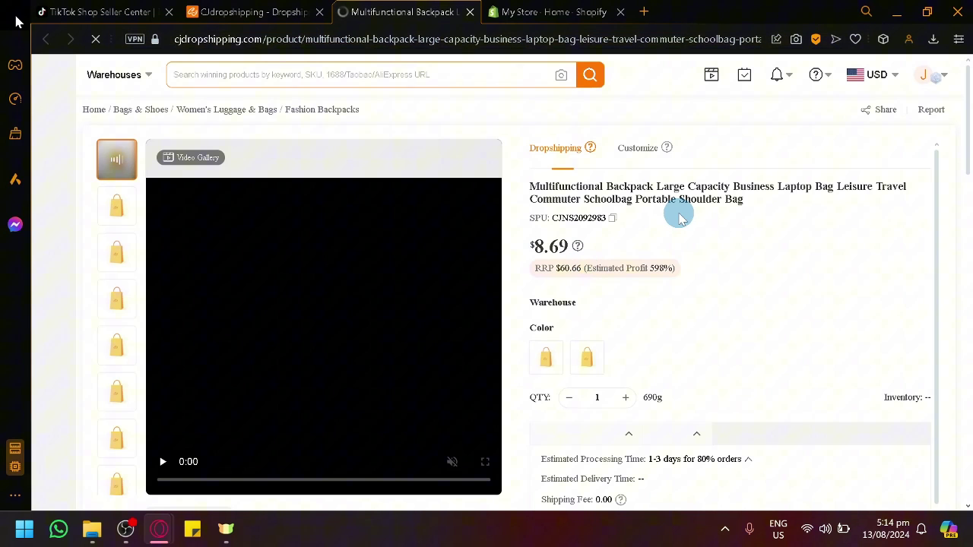
scroll(684, 212, down, 1)
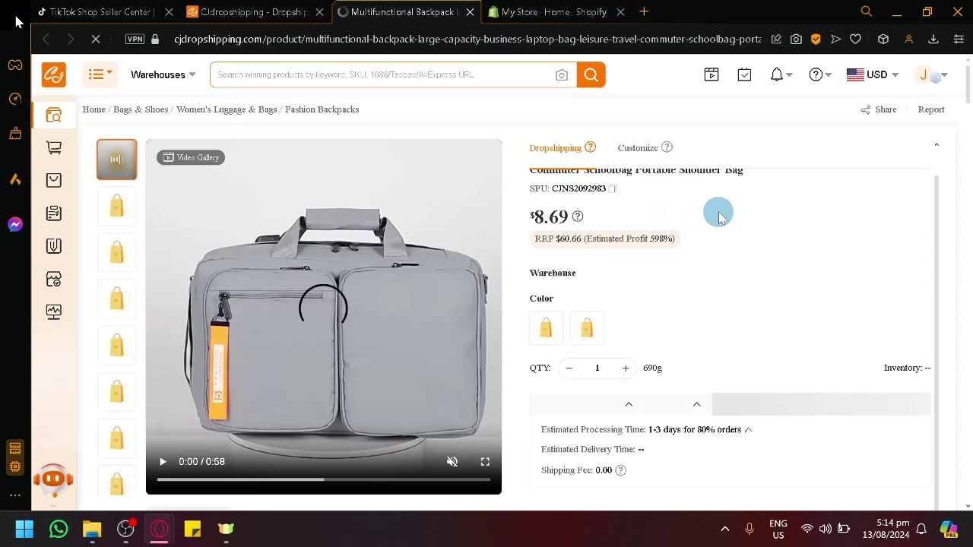
scroll(703, 433, down, 4)
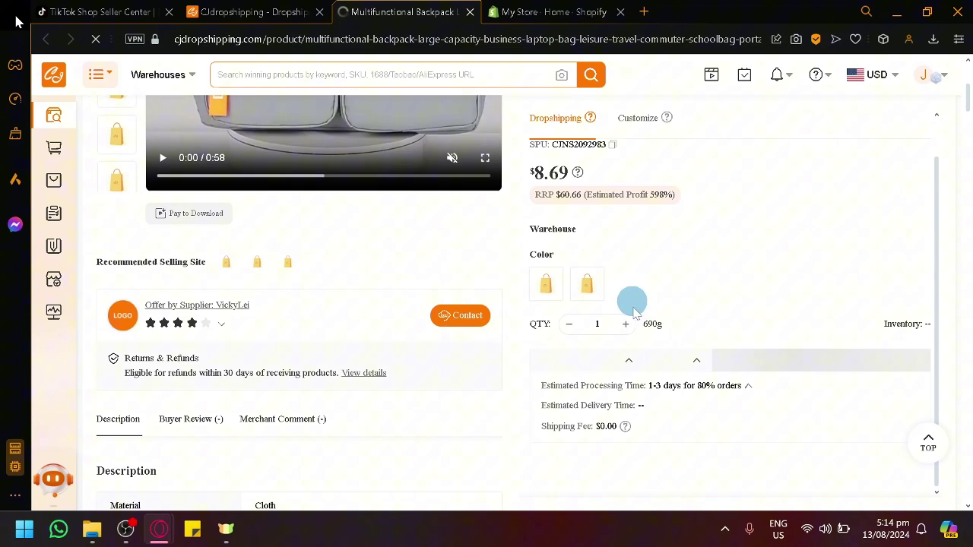
scroll(654, 456, down, 4)
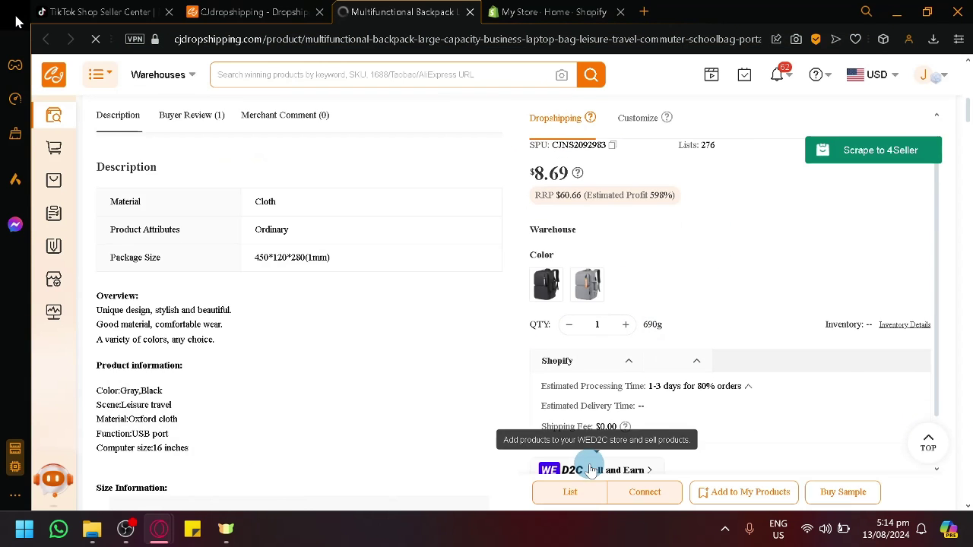
scroll(595, 490, up, 5)
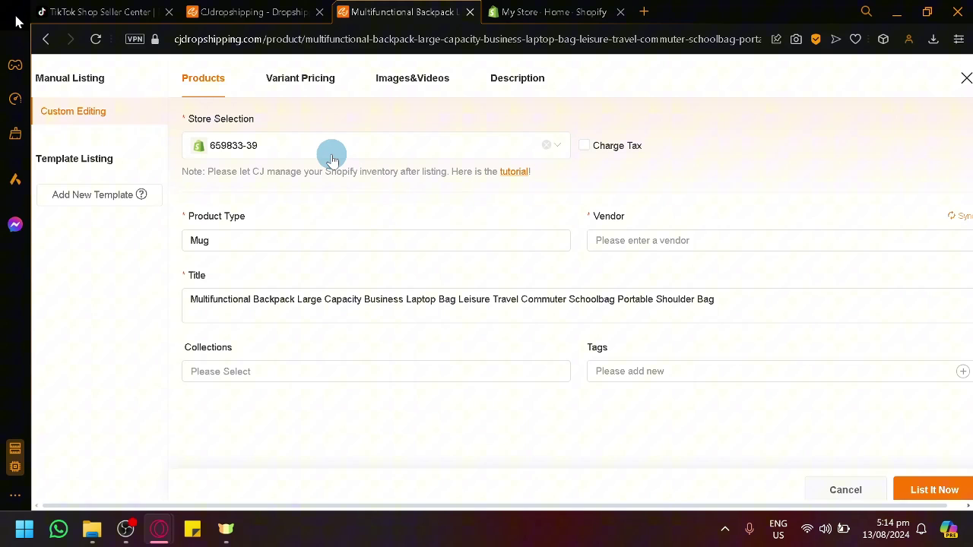
Keep the same store in Store Selection and select the word 'Backpack' in the title
click(272, 155)
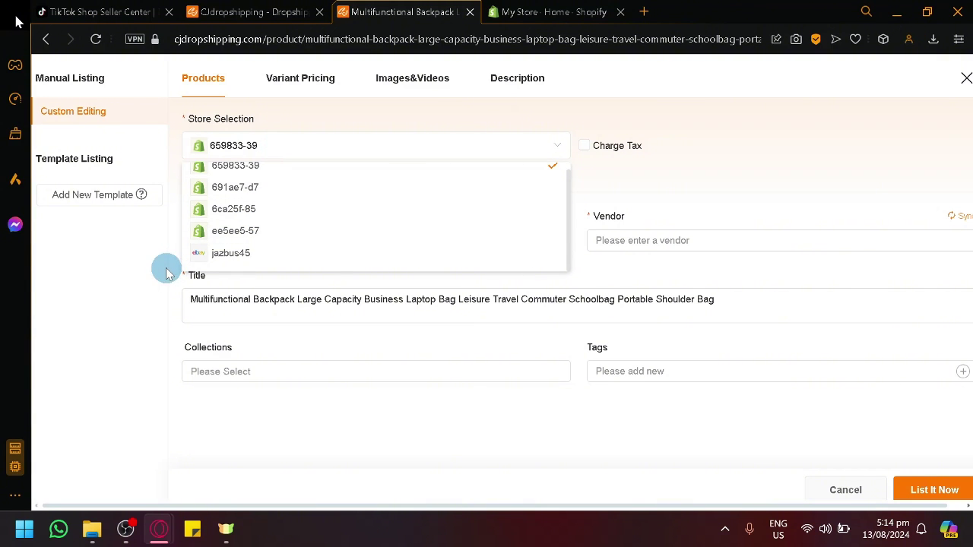
click(156, 215)
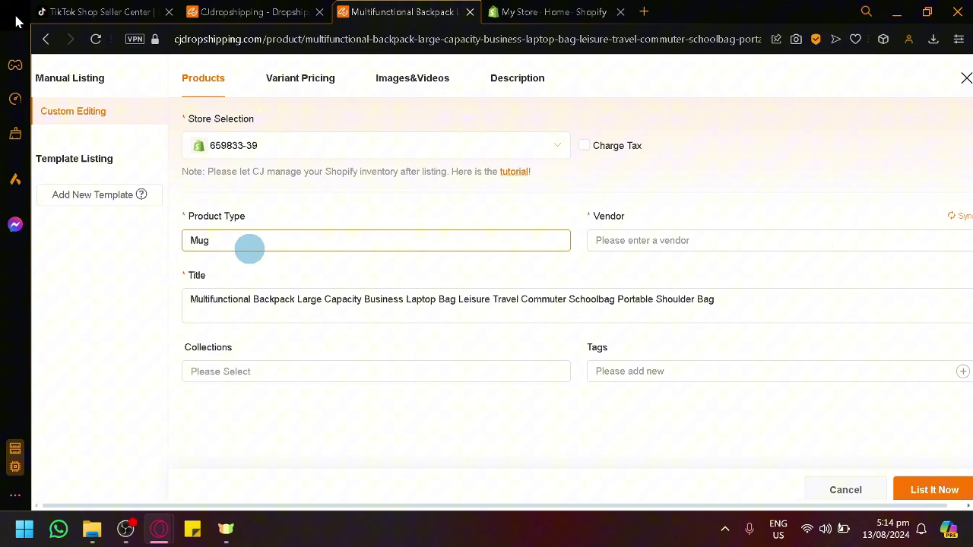
drag(254, 303, 718, 304)
Apply the 4399.68 PHP recommended price to both colour variants, then review description and images
click(321, 74)
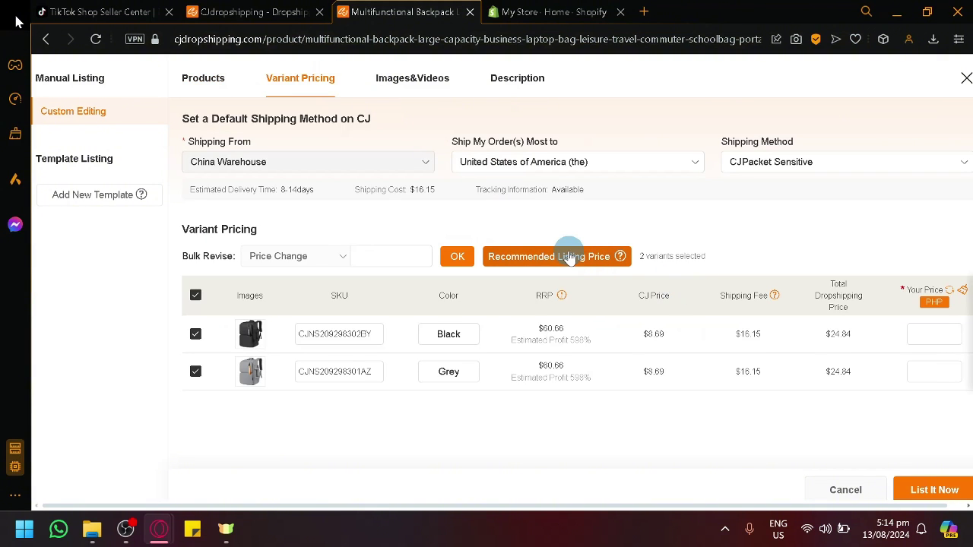
click(570, 255)
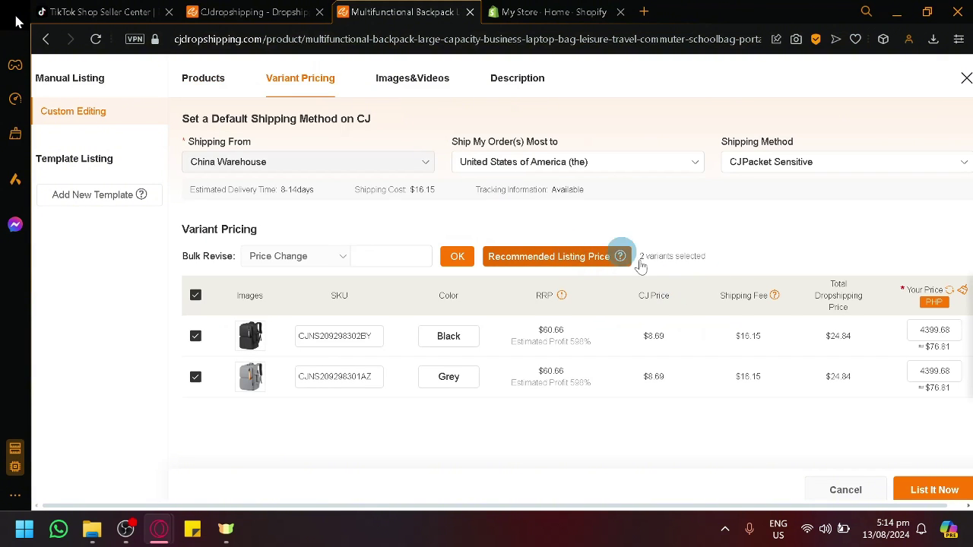
click(506, 78)
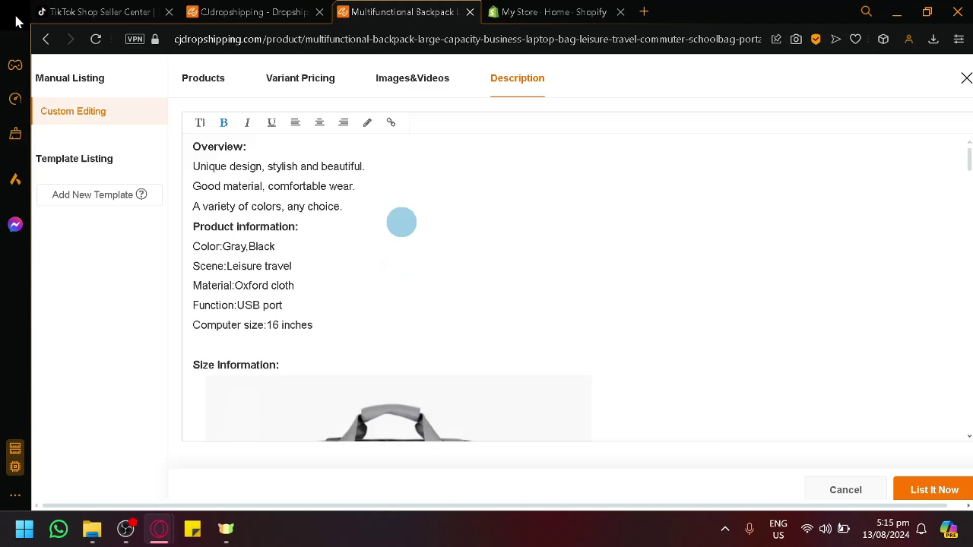
scroll(401, 221, down, 5)
scroll(401, 221, up, 4)
click(417, 82)
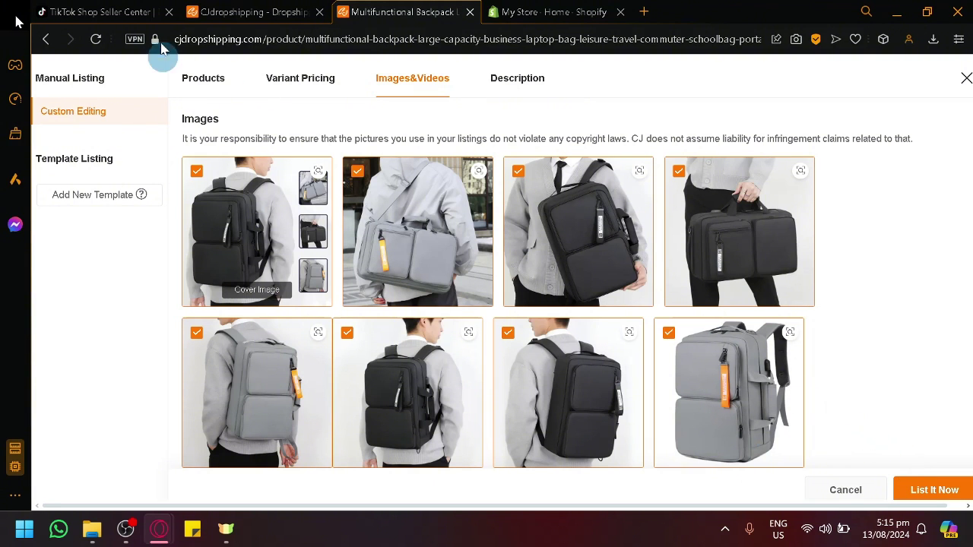
Review the TikTok Shop warehouse addresses, then switch to the Shopify store admin
click(128, 24)
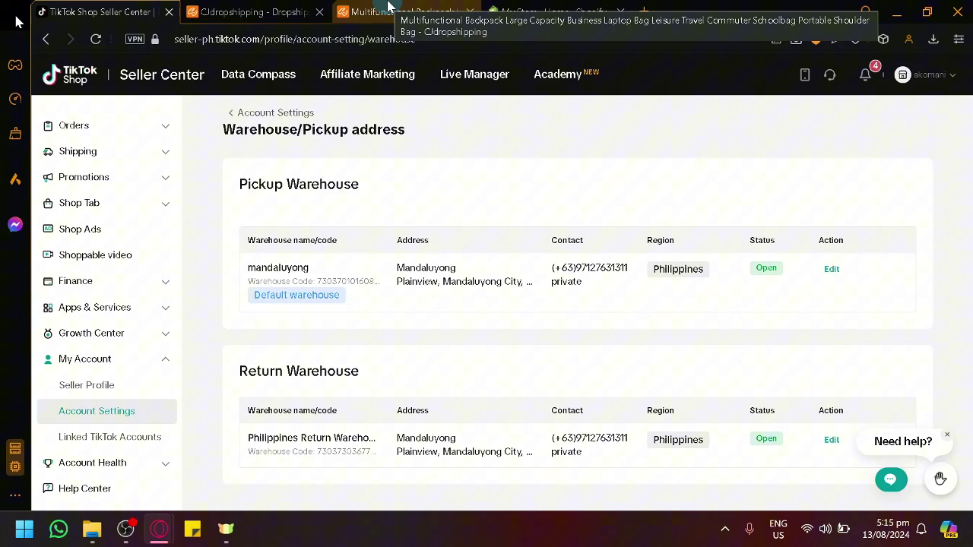
click(532, 9)
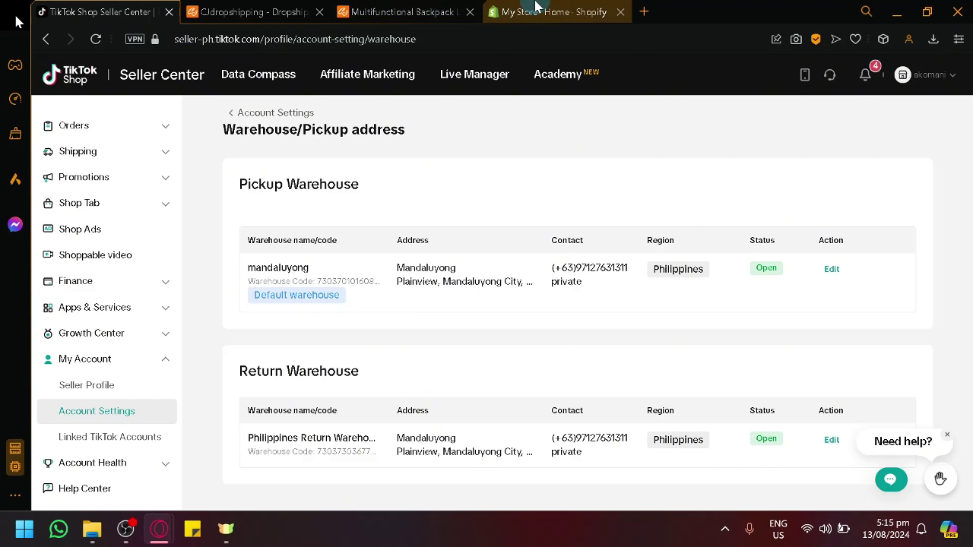